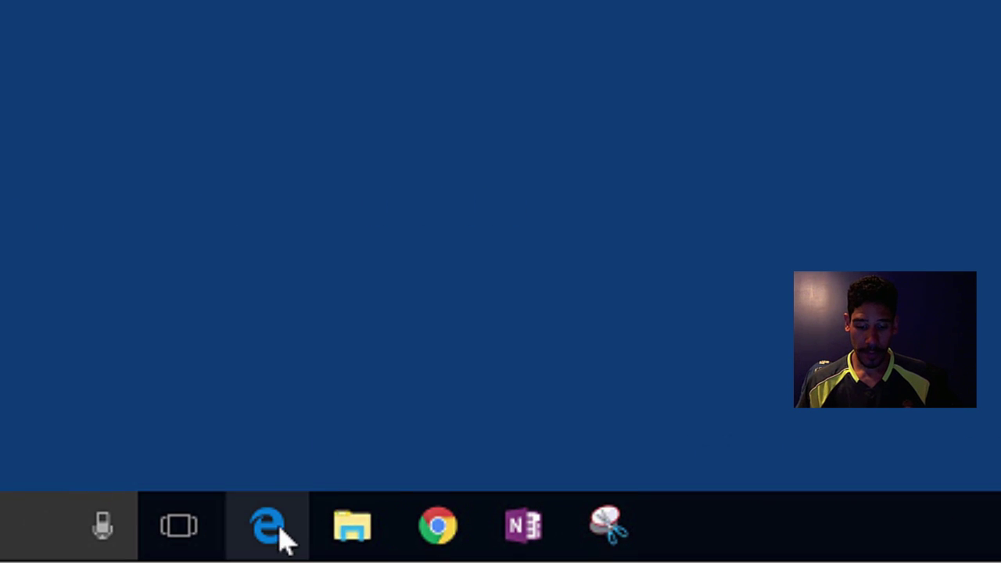
# Open Microsoft Edge and load bjtechnews.org and the Gmail page in separate new tabs
pyautogui.click(274, 532)
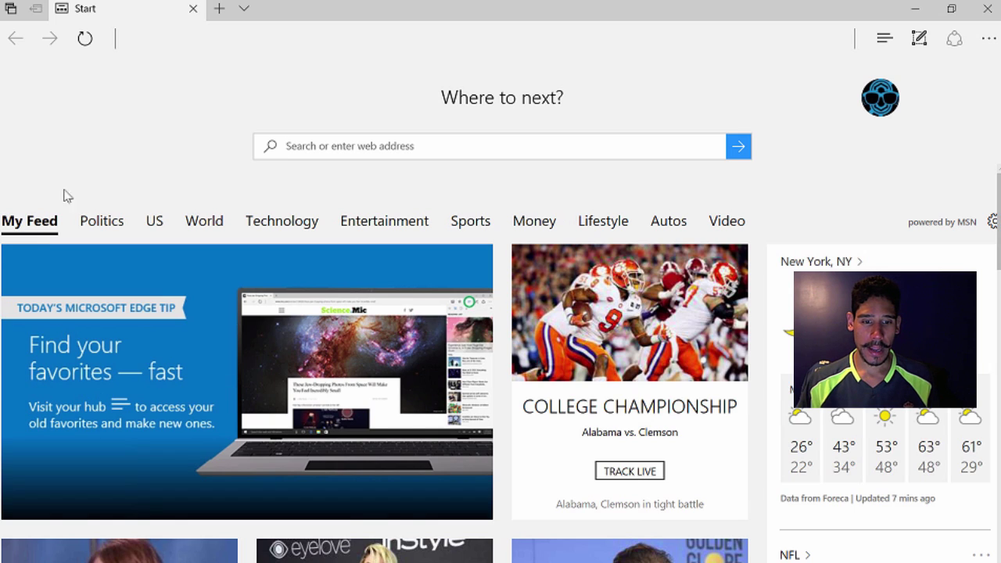
pyautogui.click(221, 10)
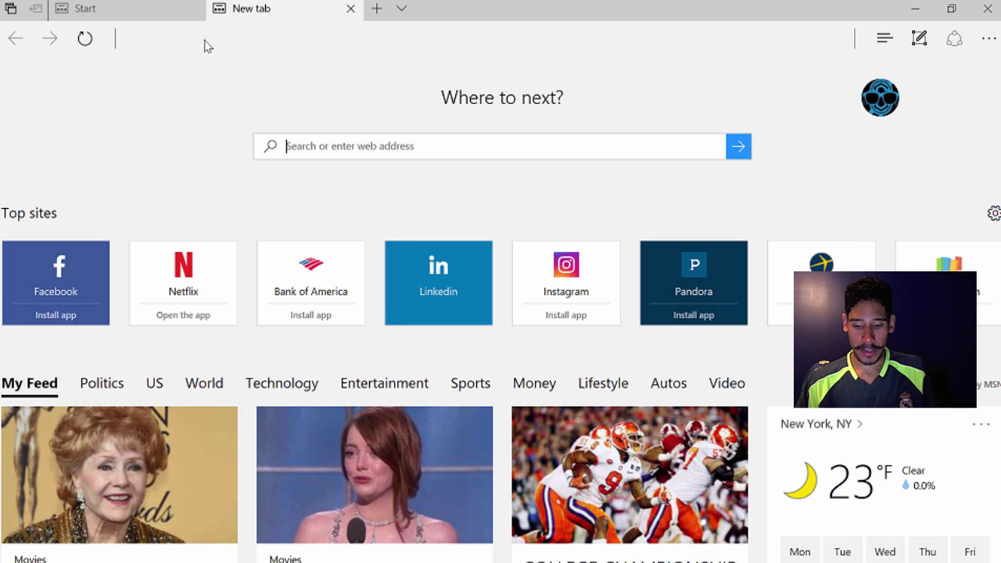
pyautogui.write('bjtechnew')
pyautogui.press('Return')
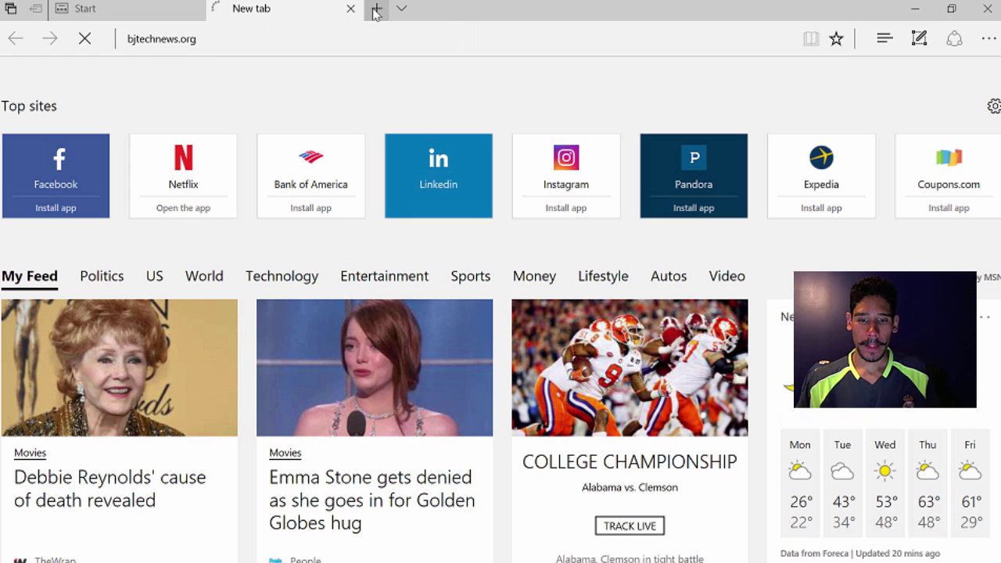
pyautogui.click(377, 10)
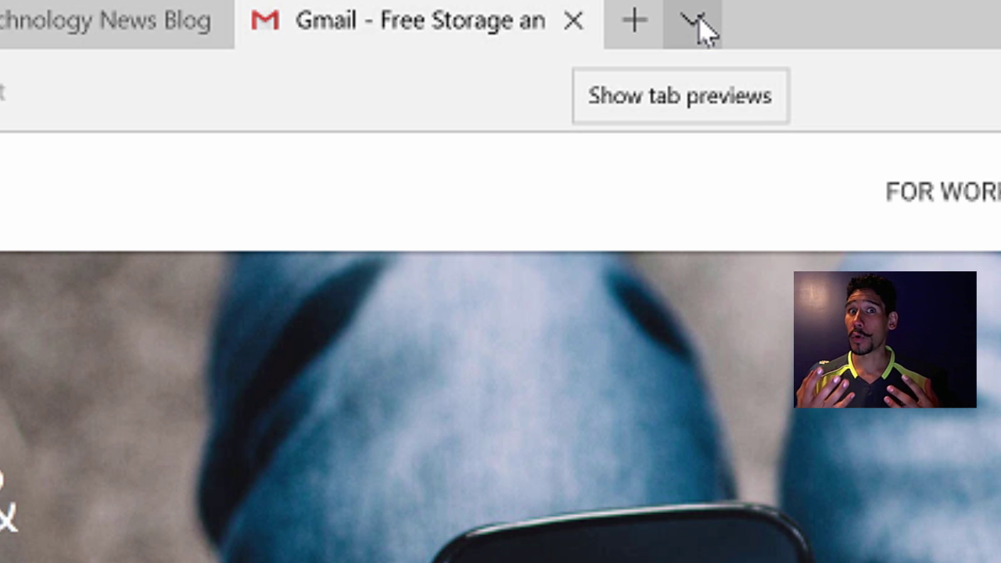
# Set all open browser tabs aside while tab previews are shown, and open the list of set-aside tabs
pyautogui.click(699, 26)
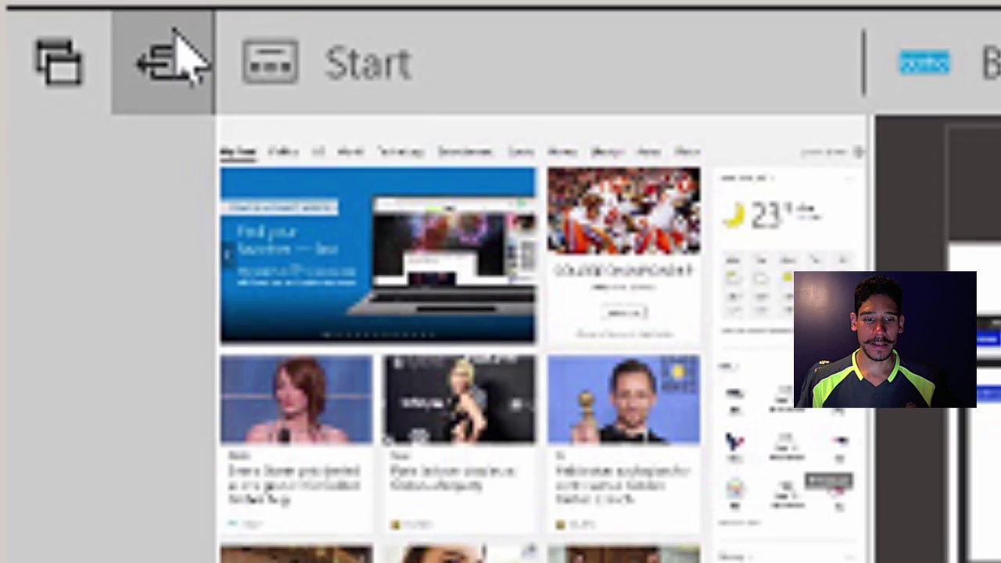
pyautogui.click(190, 47)
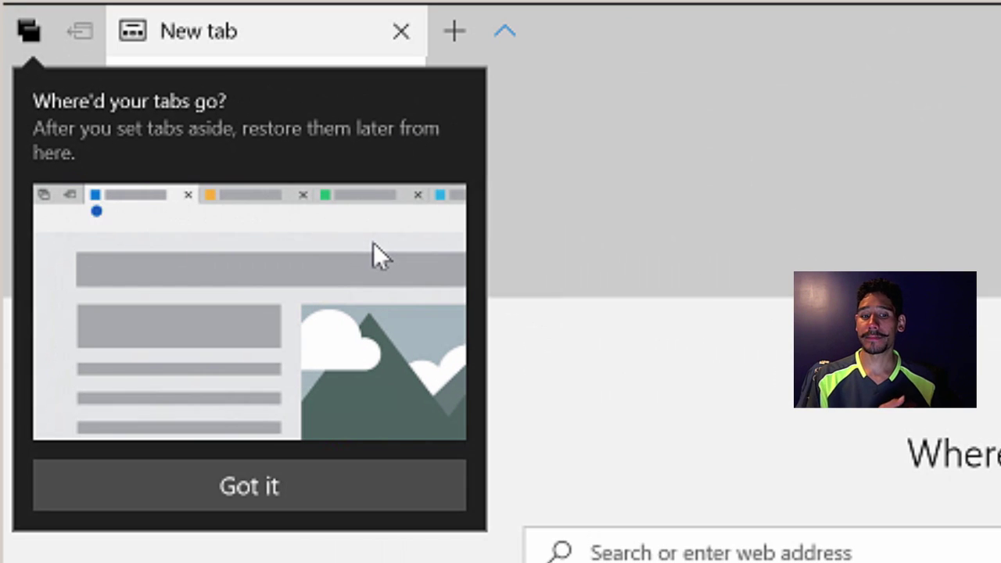
pyautogui.click(410, 487)
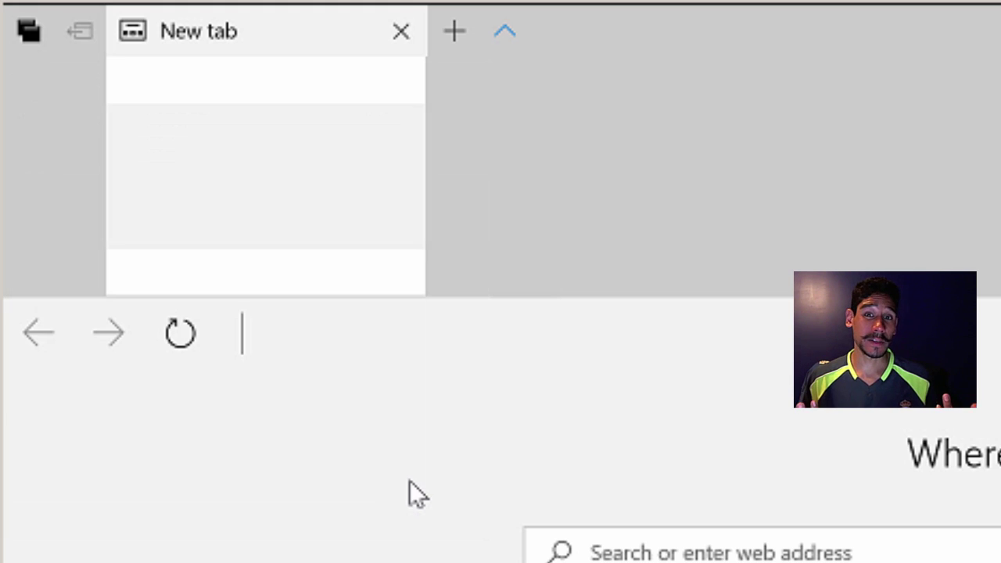
pyautogui.click(26, 37)
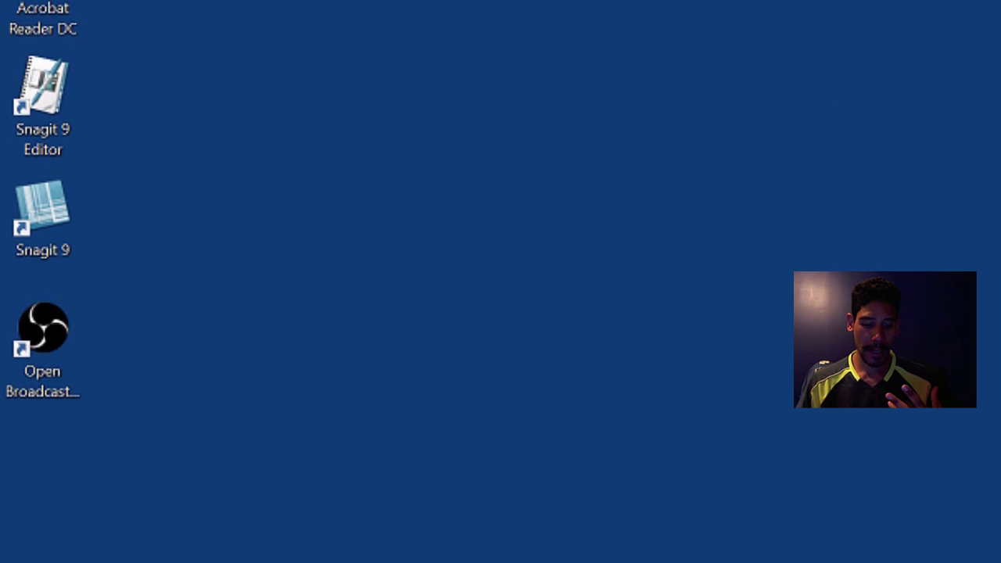
# Group the Twitter and Microsoft Edge tiles with Mail in a Start menu tile folder, and collapse and expand it
pyautogui.click(25, 550)
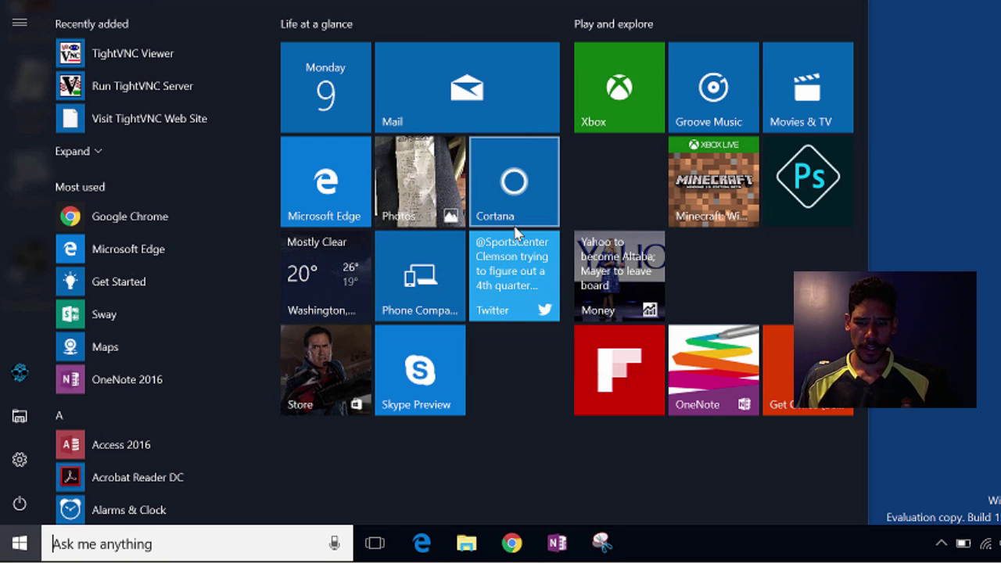
pyautogui.moveTo(536, 277); pyautogui.dragTo(496, 78)
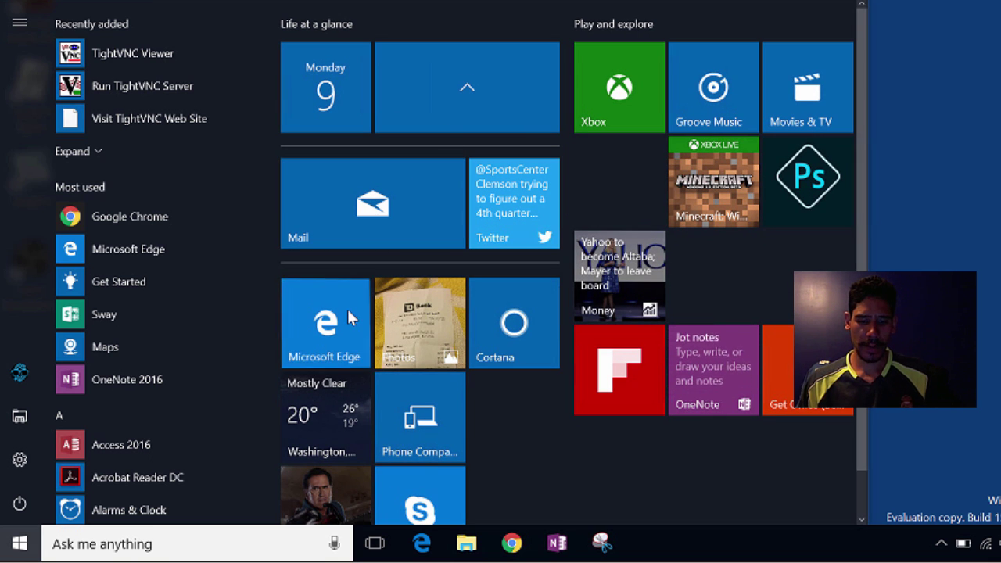
pyautogui.moveTo(348, 307); pyautogui.dragTo(495, 82)
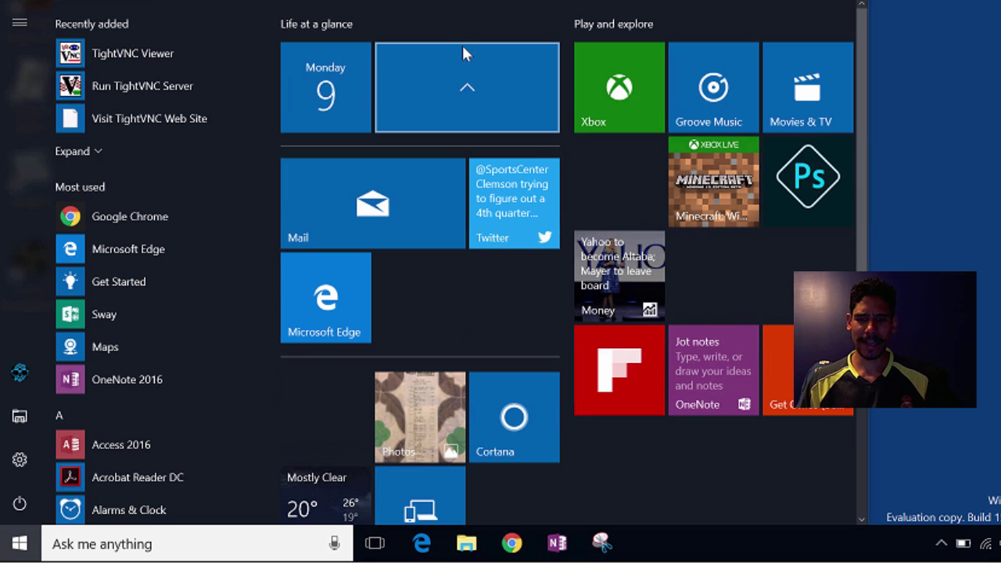
pyautogui.click(461, 104)
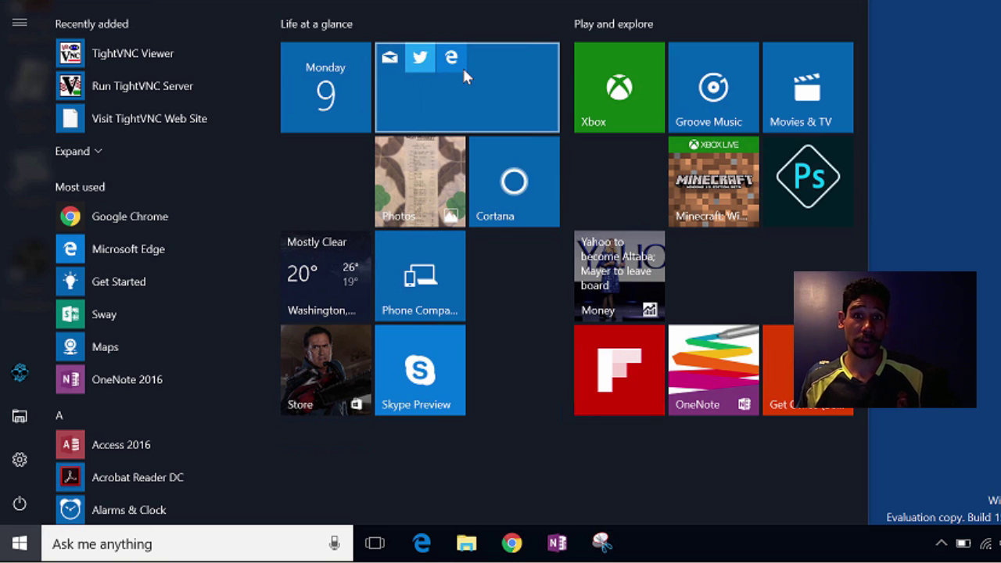
pyautogui.click(492, 107)
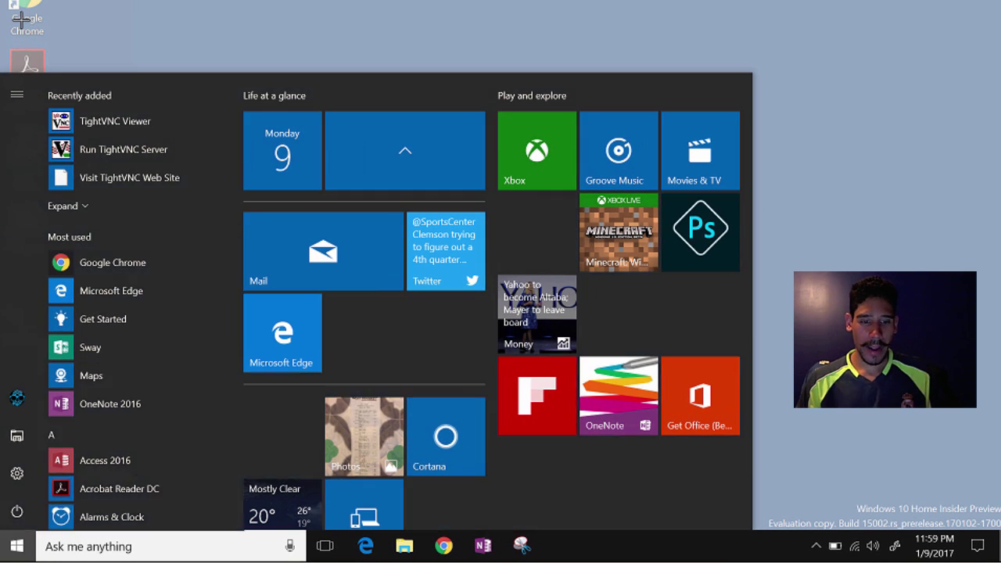
# Snip a screen region covering the upper part of the Start menu and paste it into a new blank Word document
pyautogui.moveTo(21, 18); pyautogui.dragTo(791, 317)
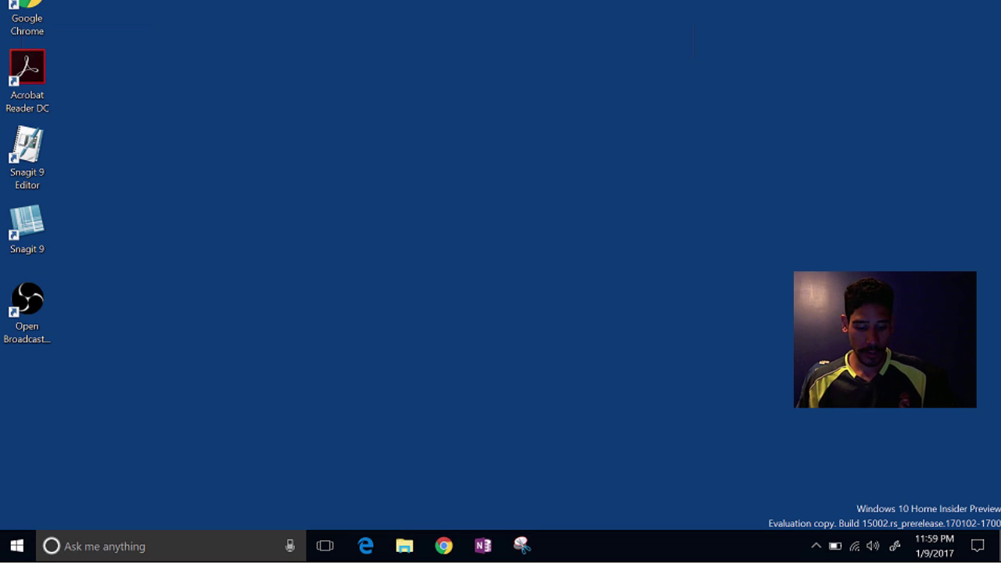
pyautogui.press('super')
pyautogui.write('word')
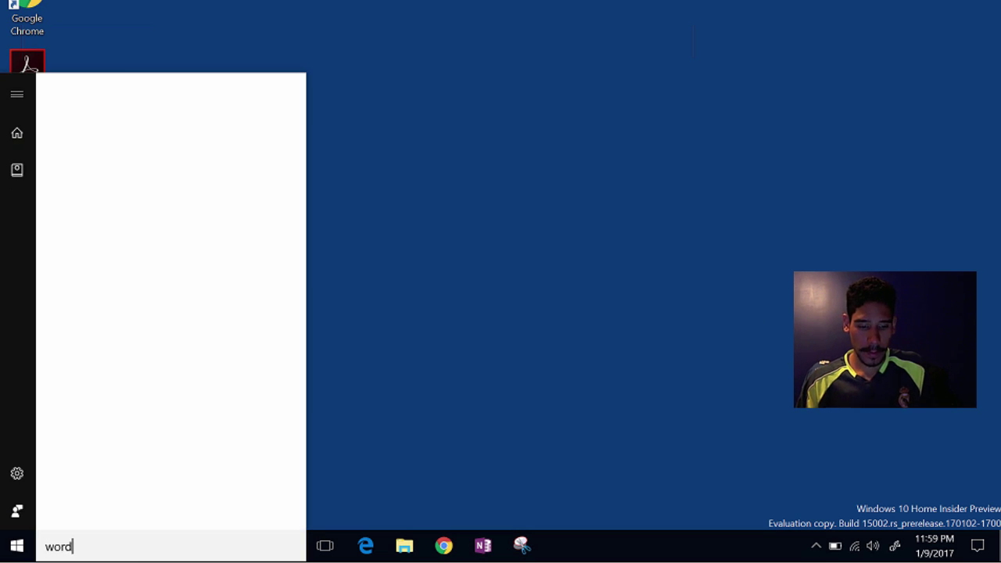
pyautogui.press('Return')
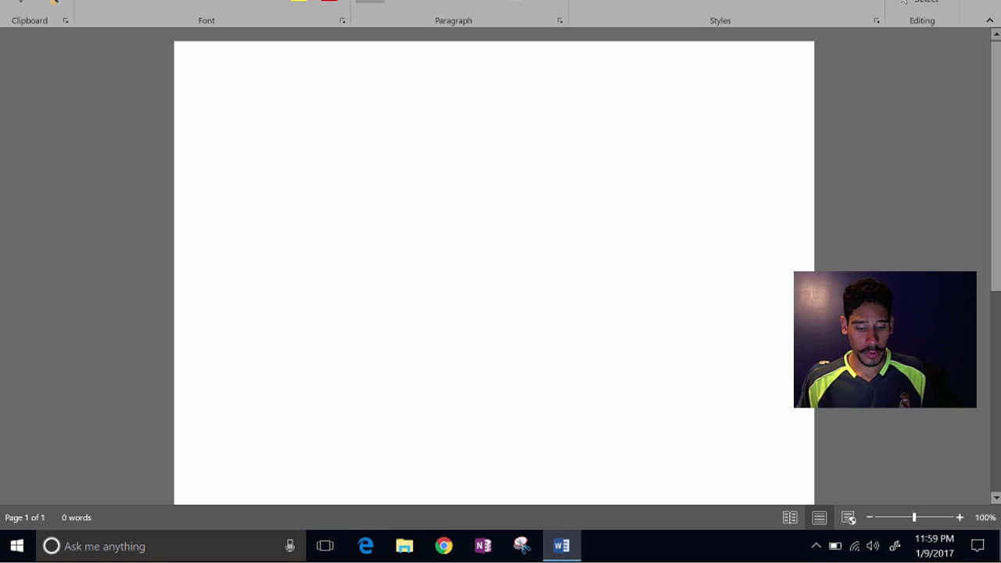
pyautogui.hotkey('ctrl', 'v')
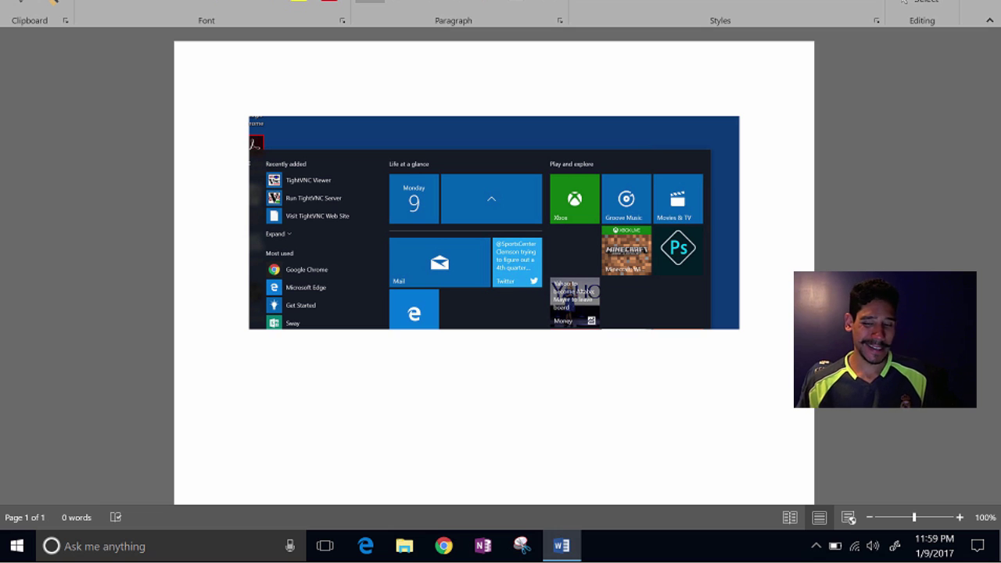
# Close Word without saving the document
pyautogui.hotkey('alt', 'F4')
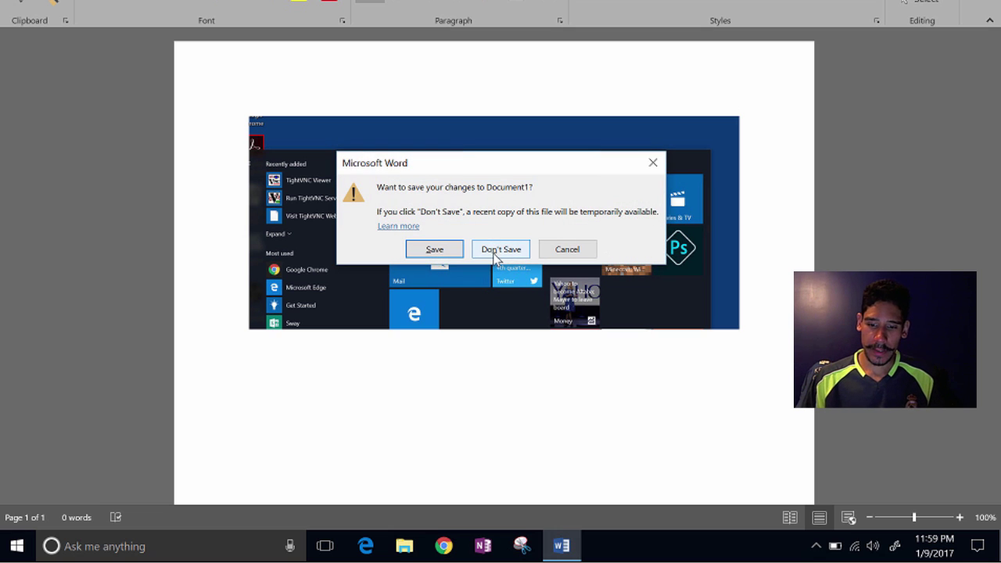
pyautogui.click(497, 249)
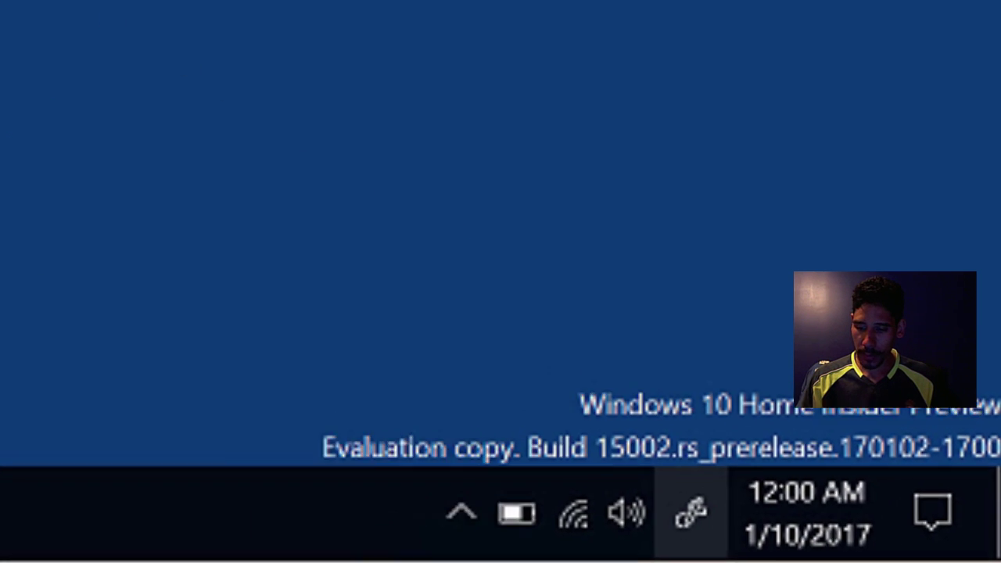
# Open the Windows Ink sketchpad and try selecting the highlighter, pencil, ballpoint pen and eraser tools
pyautogui.click(700, 514)
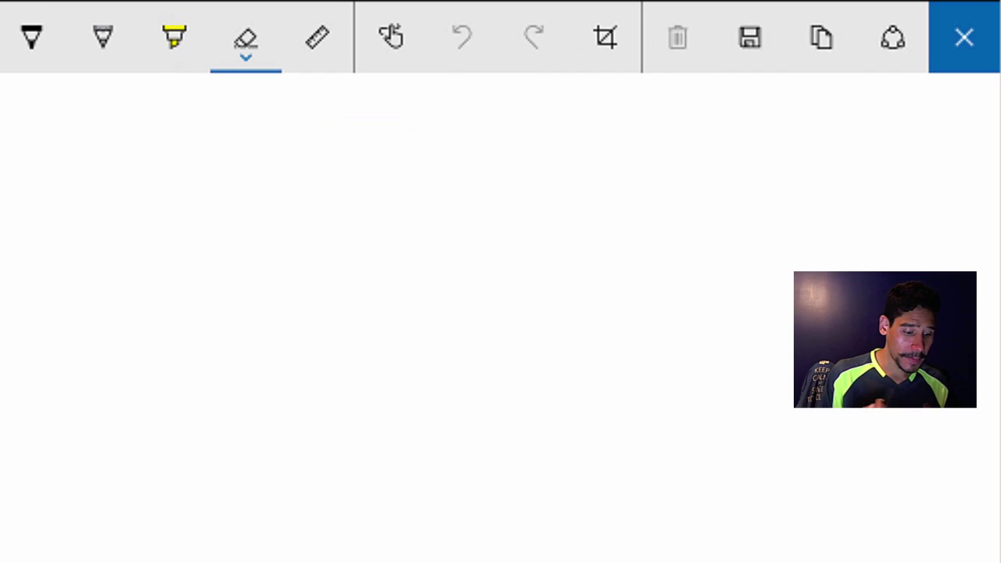
pyautogui.click(175, 37)
pyautogui.click(102, 38)
pyautogui.click(31, 37)
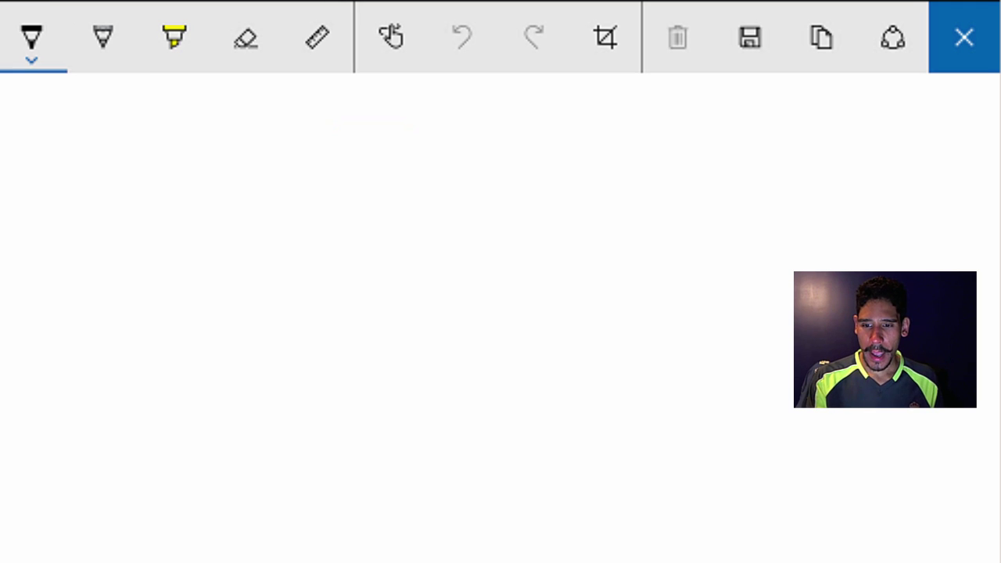
pyautogui.click(246, 38)
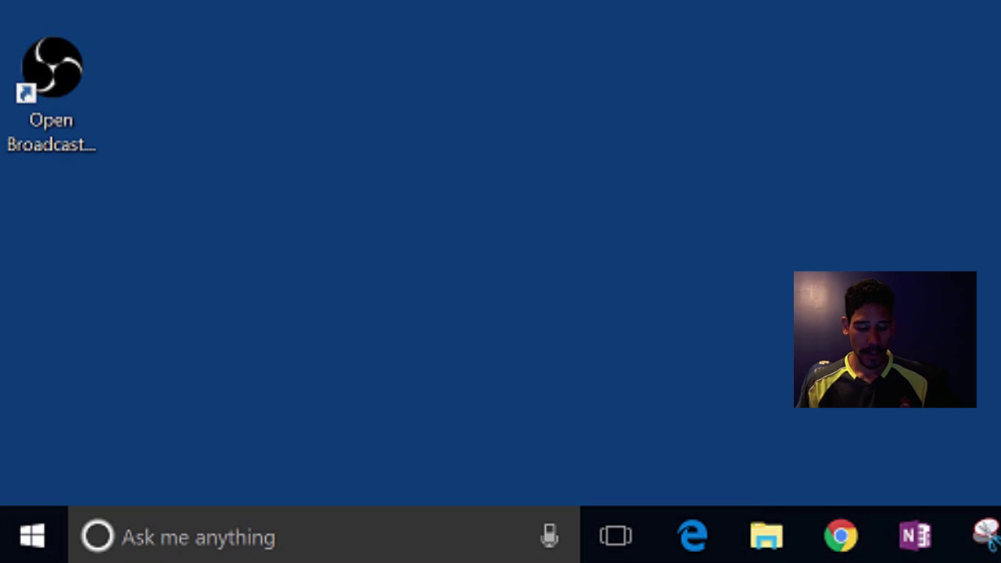
# Open Windows Settings, view the Bluetooth & other devices page, and return to the Settings home page
pyautogui.press('super')
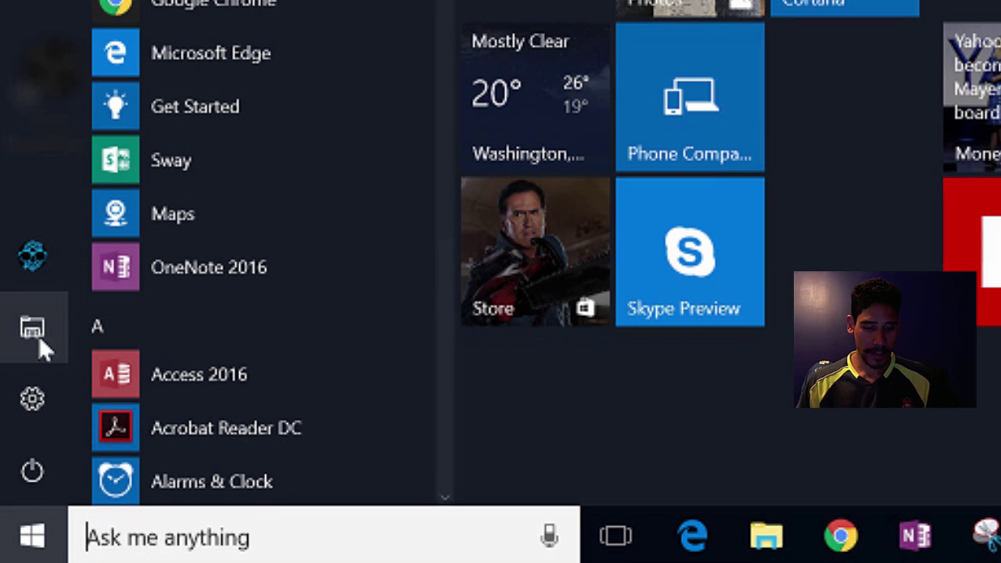
pyautogui.click(39, 393)
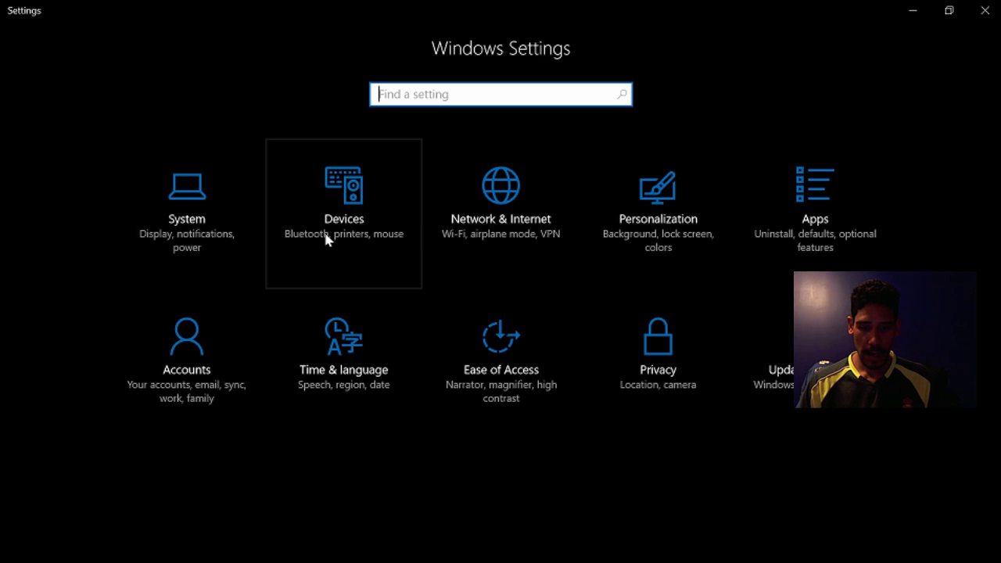
pyautogui.click(338, 221)
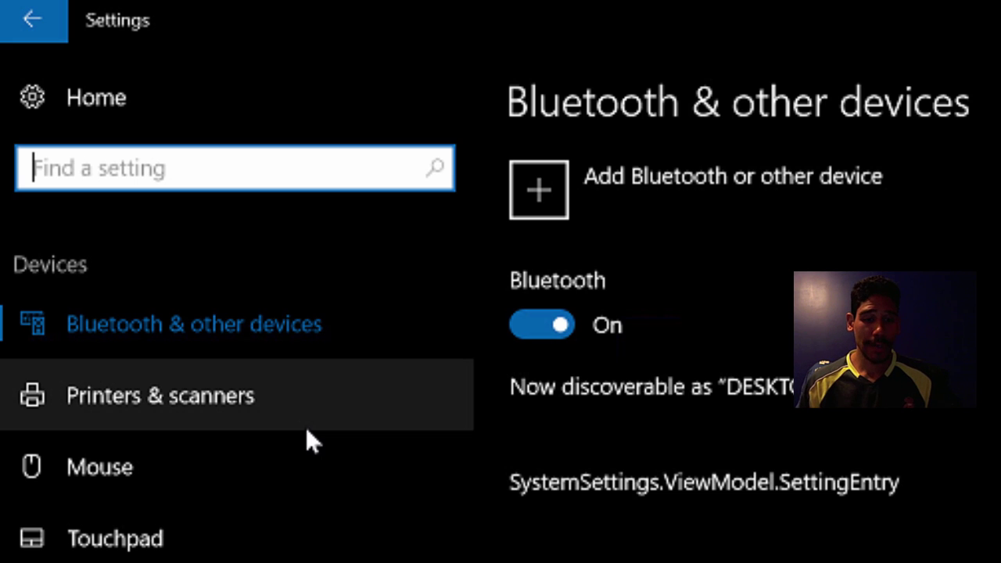
pyautogui.click(22, 17)
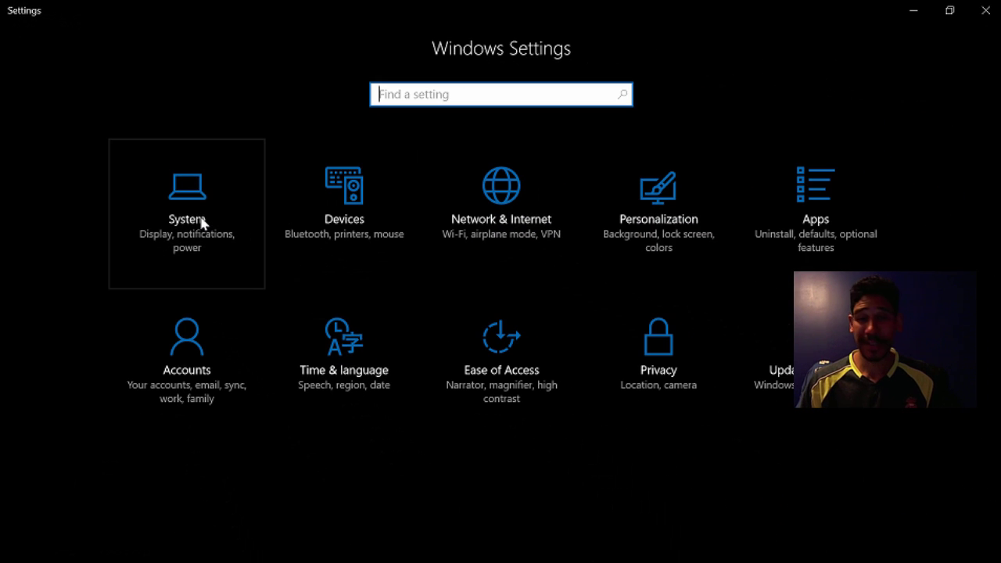
# View the Blue light settings under the System display options and return to the Settings home page
pyautogui.click(201, 223)
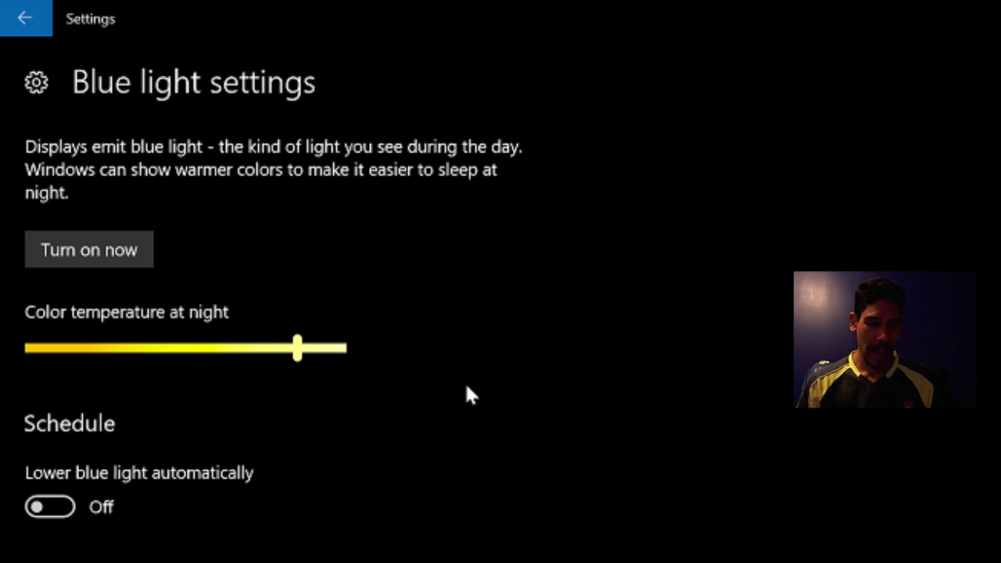
pyautogui.click(27, 25)
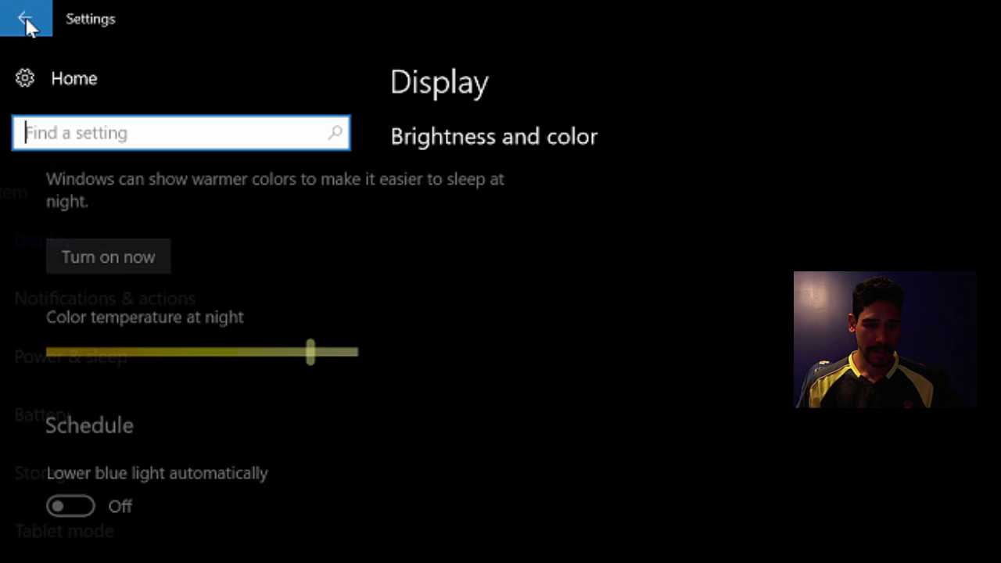
pyautogui.click(25, 20)
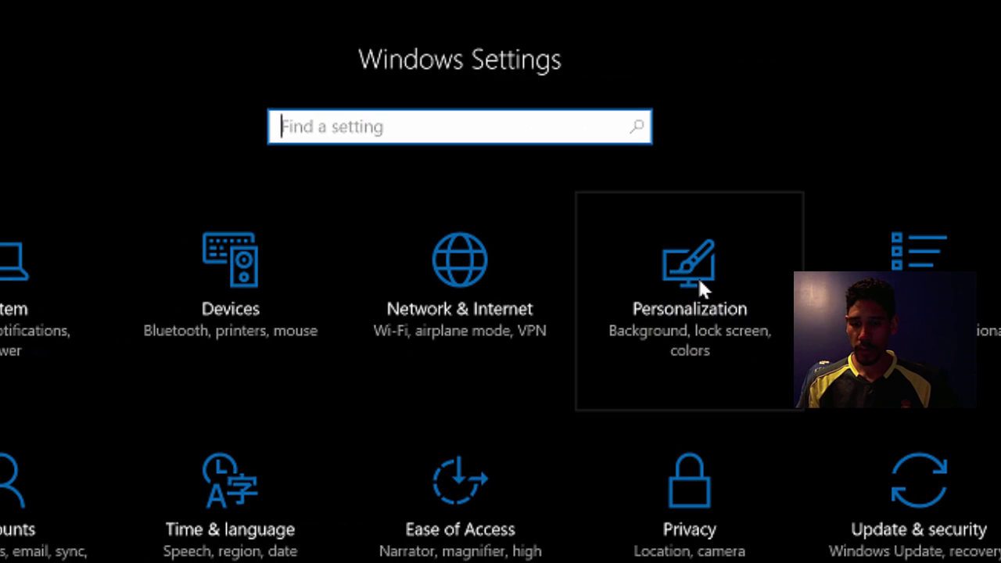
# View the Themes page in the Personalization settings and the Windows Update page in Update & security
pyautogui.click(698, 276)
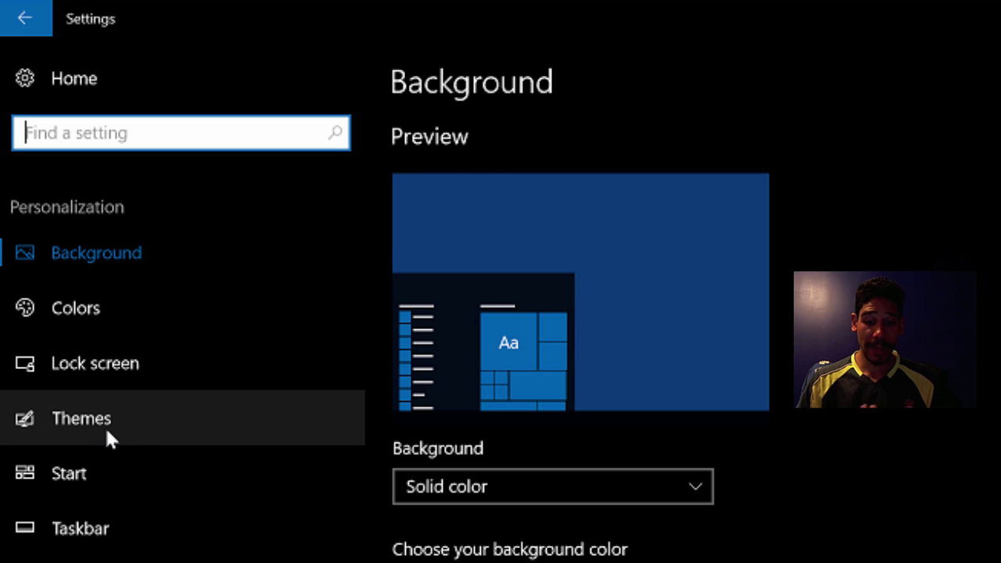
pyautogui.click(107, 430)
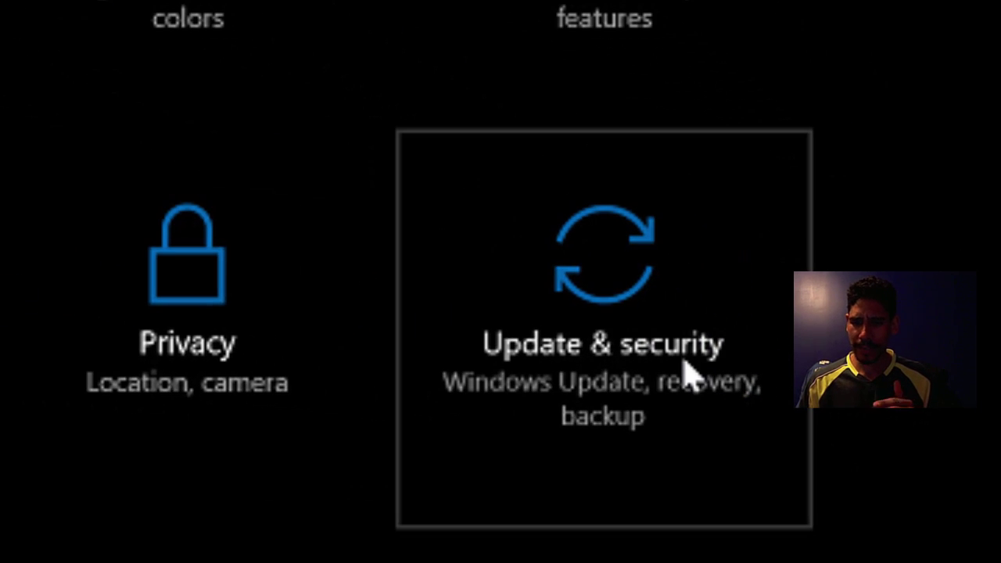
pyautogui.click(693, 375)
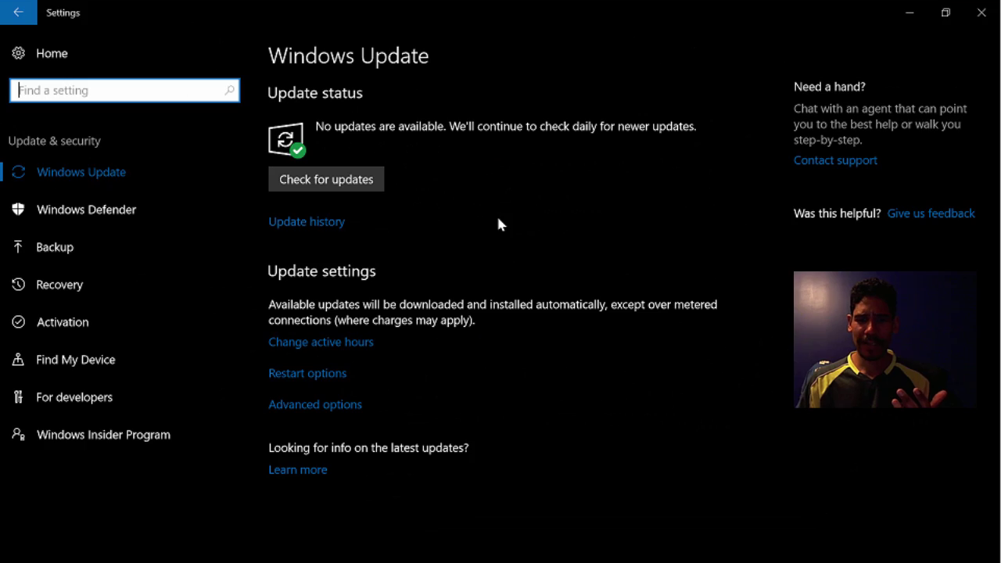